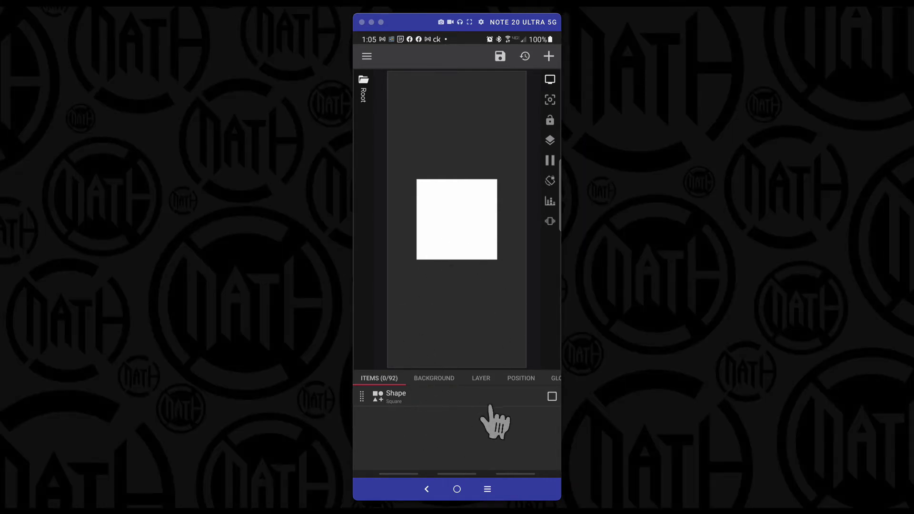
Step: Create a Color global named c1 and set it to blue, #FF0003FF
click(555, 378)
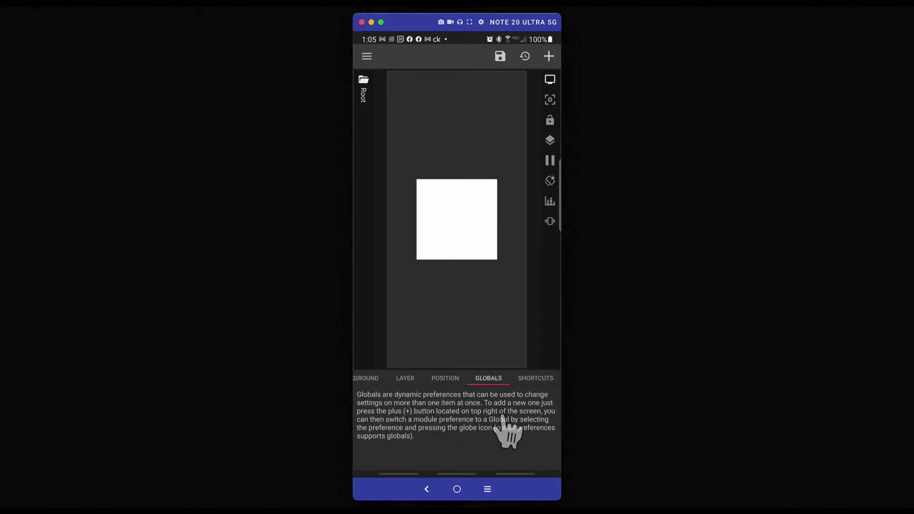
click(549, 56)
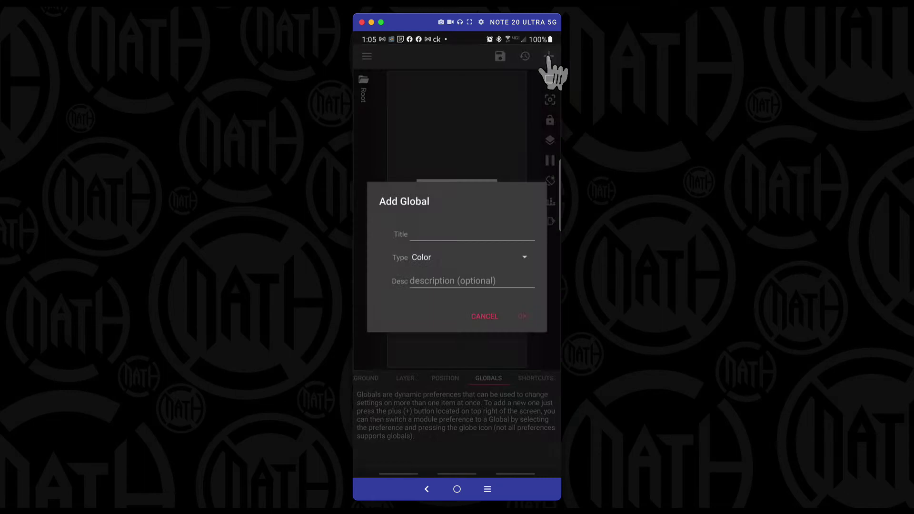
click(428, 235)
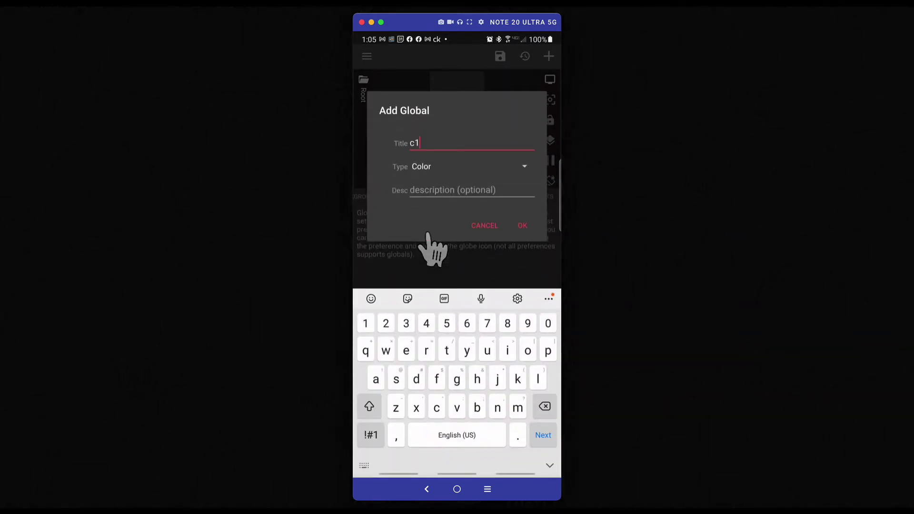
click(522, 226)
click(534, 396)
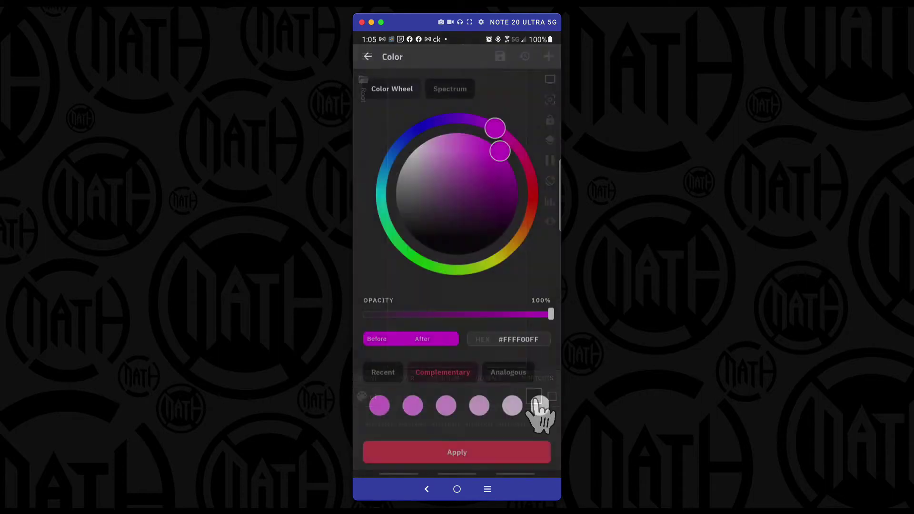
click(446, 125)
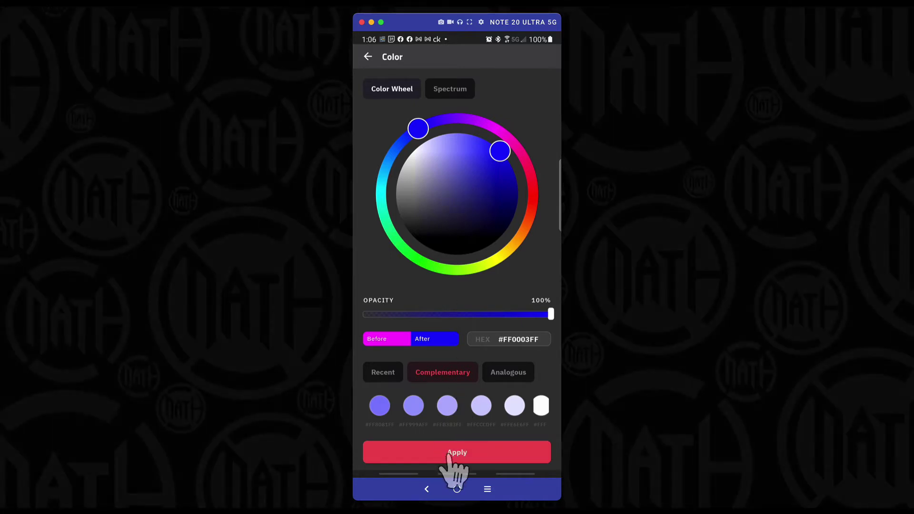
click(449, 454)
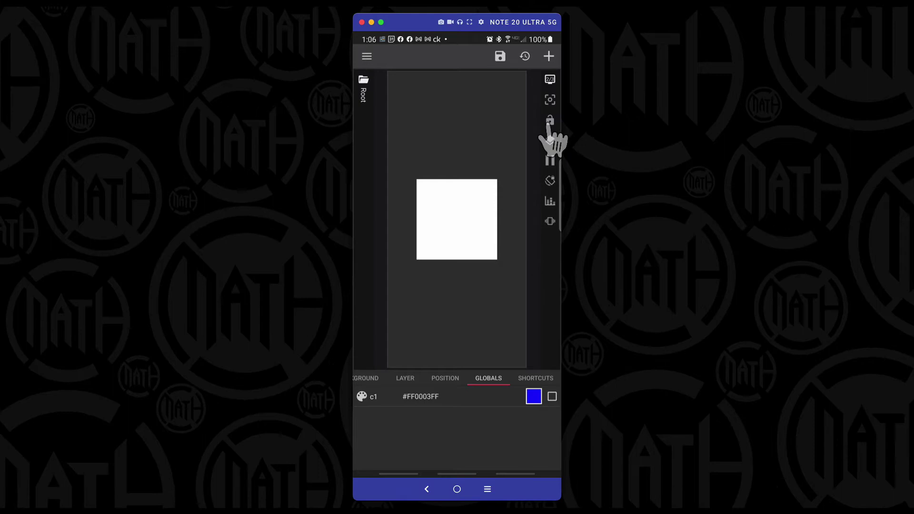
Step: Add a Folder-type global titled 'colors' below c1
click(549, 57)
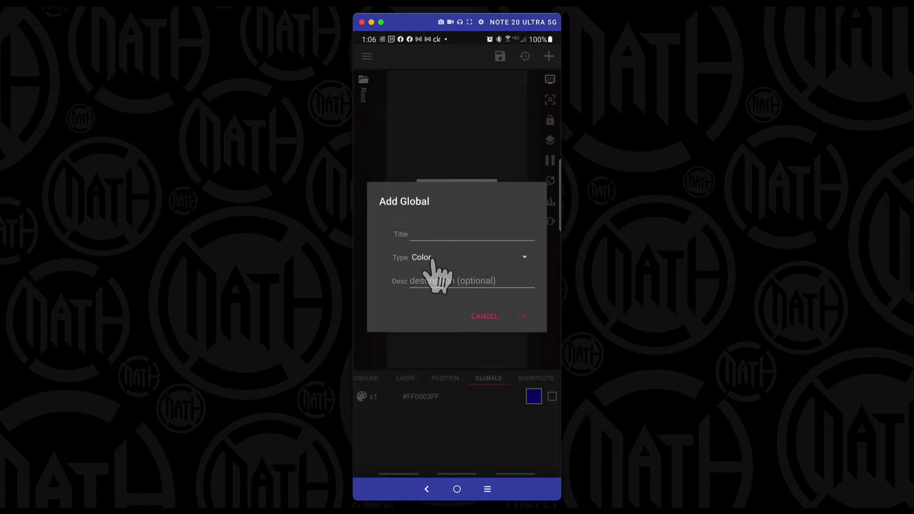
click(432, 261)
click(426, 428)
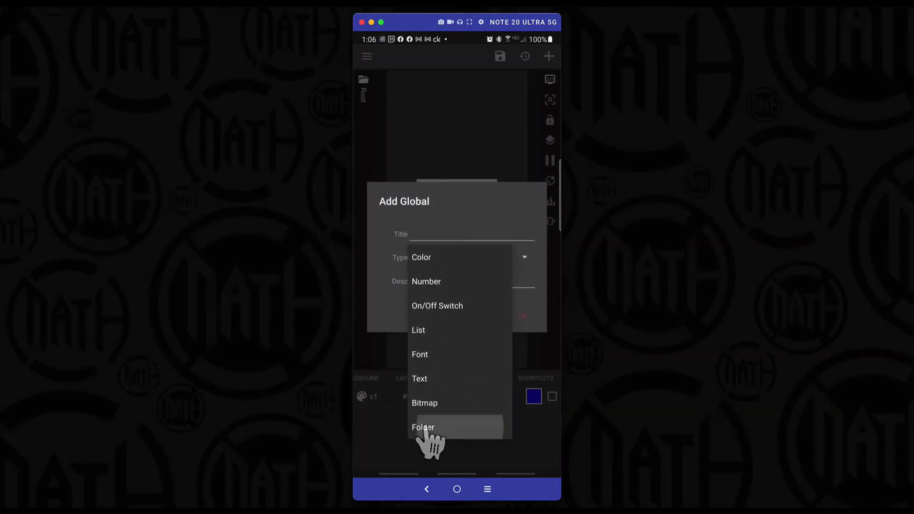
click(424, 238)
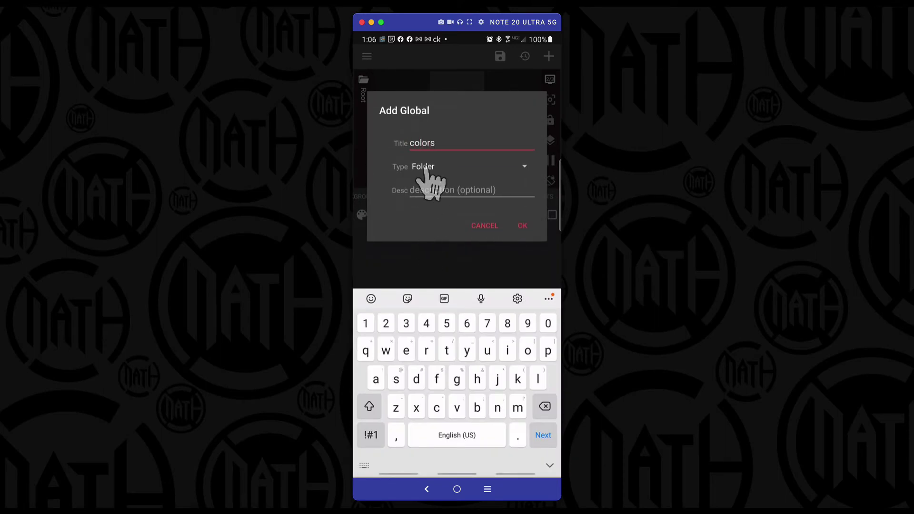
click(521, 225)
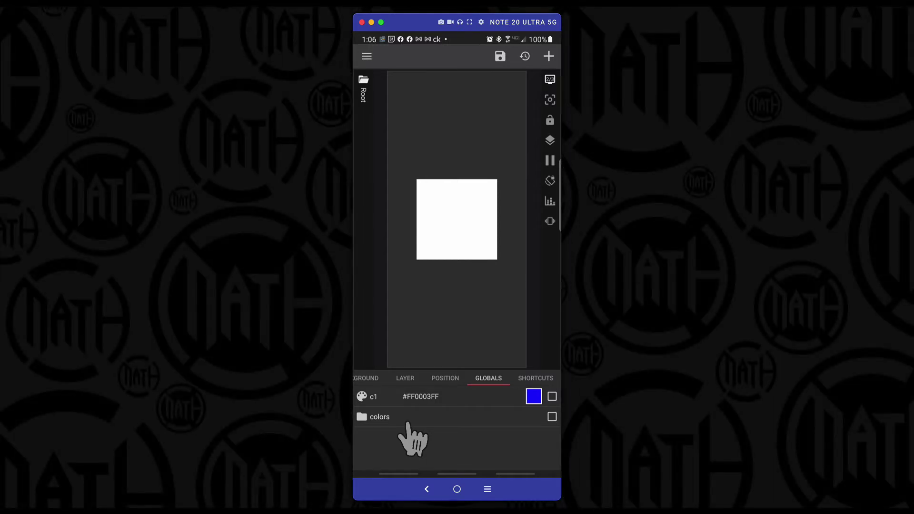
Step: Inside the colors folder, create a Color global named c1
click(384, 420)
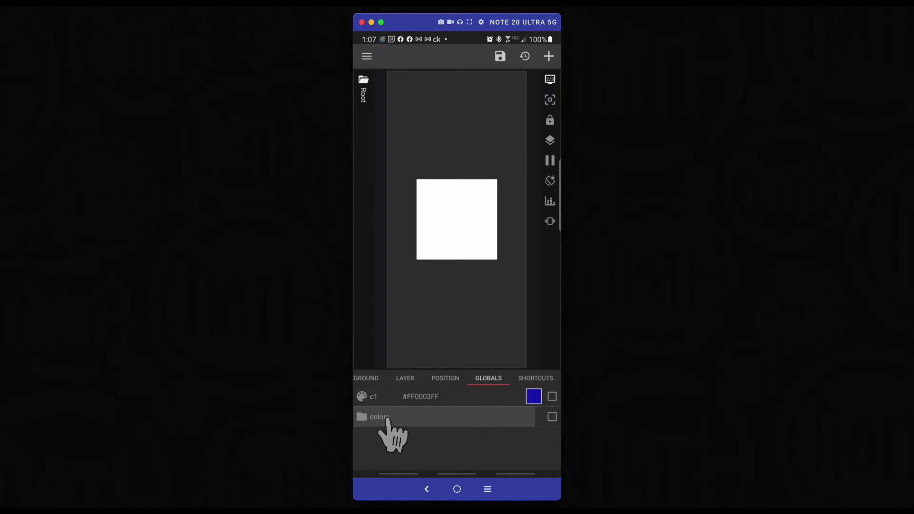
click(548, 52)
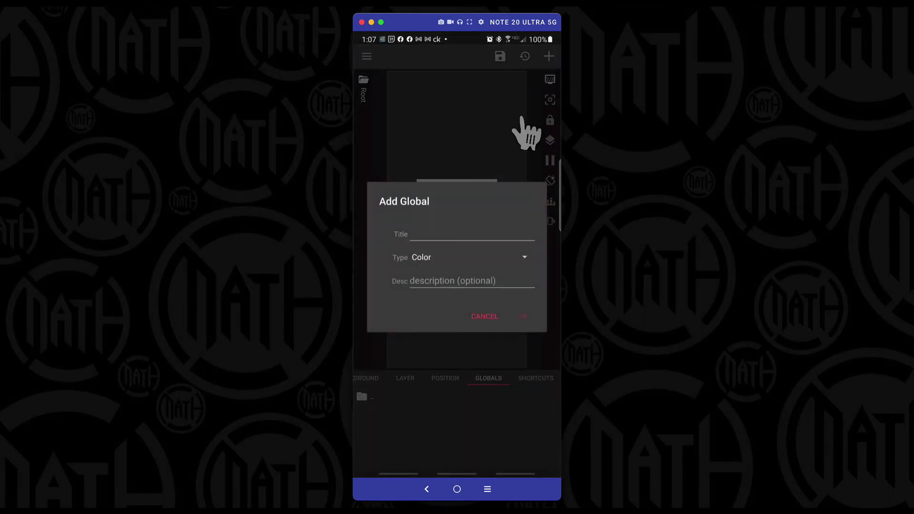
click(467, 235)
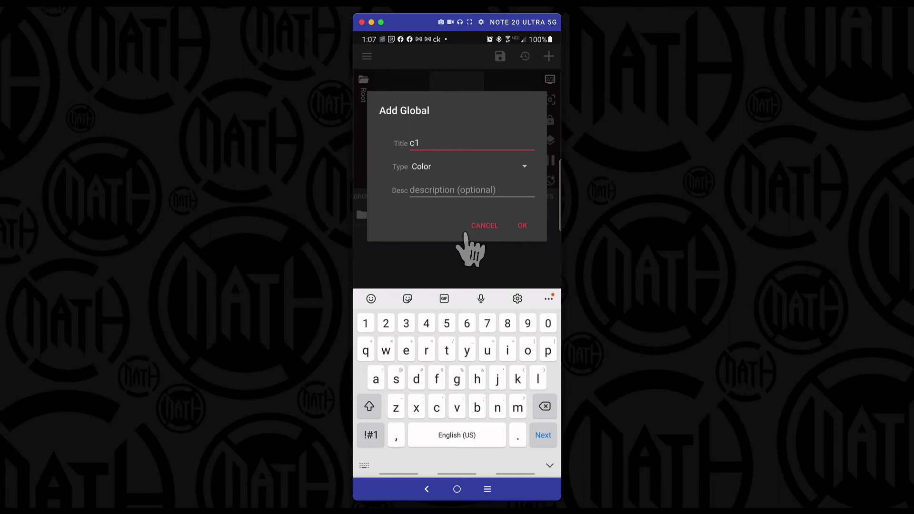
click(522, 227)
Step: Set the folder's c1 to red #FFFF000C and return to the top-level globals
click(533, 417)
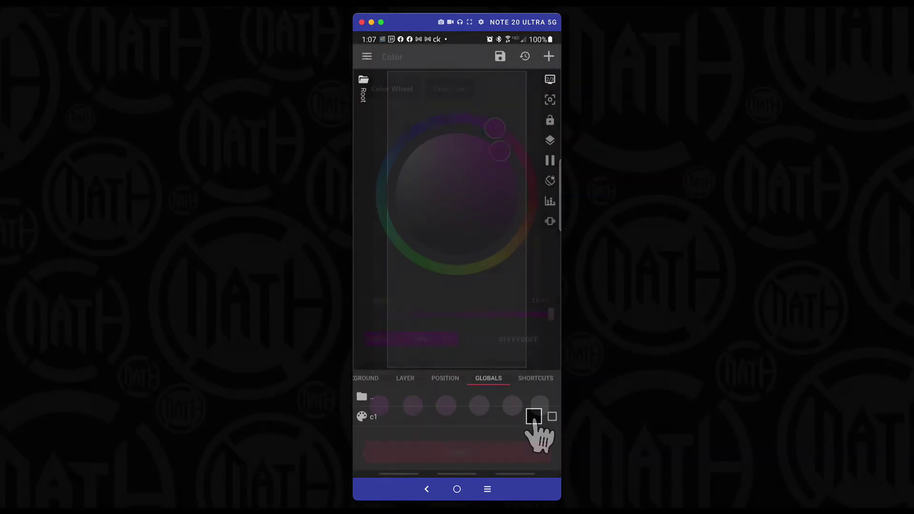
click(534, 192)
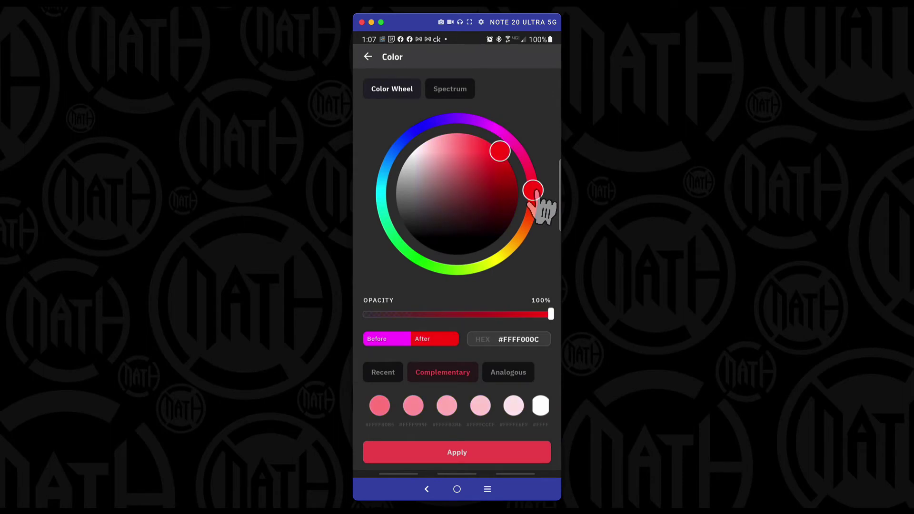
click(492, 450)
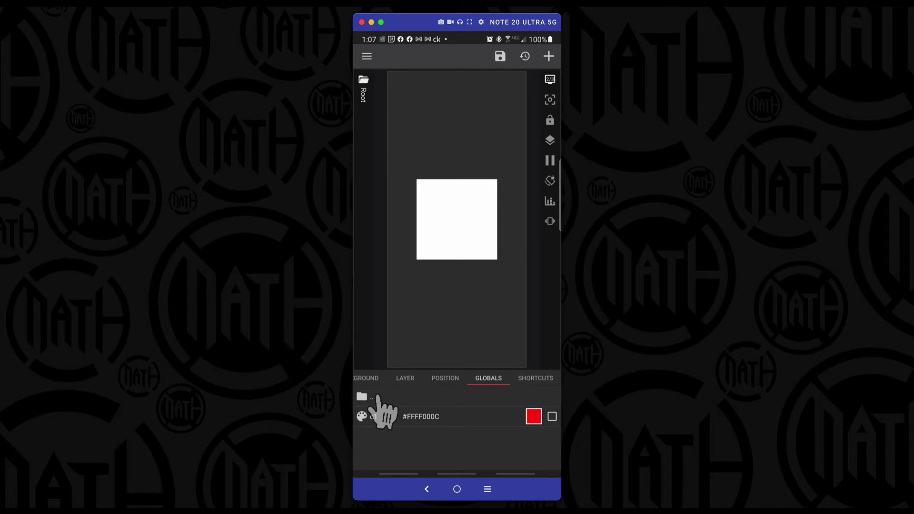
click(377, 397)
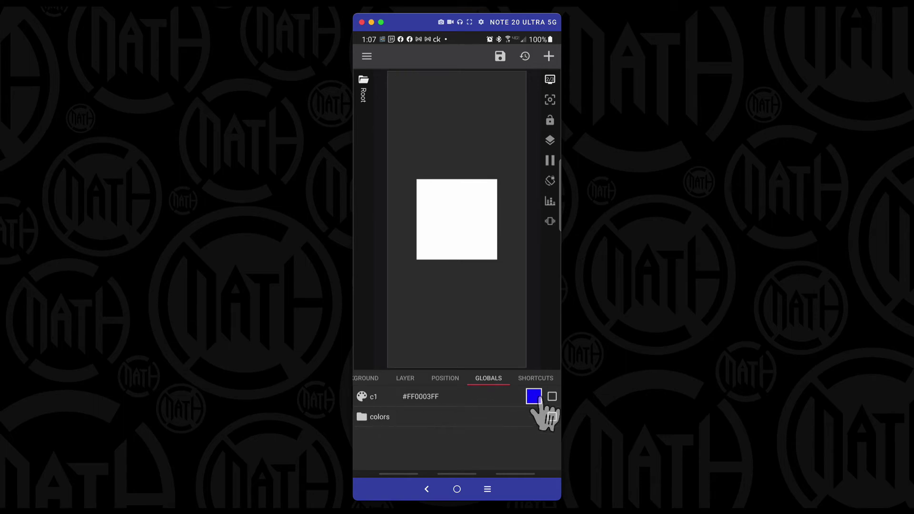
Step: Switch to the ITEMS tab to show the square Shape
drag(368, 381, 571, 387)
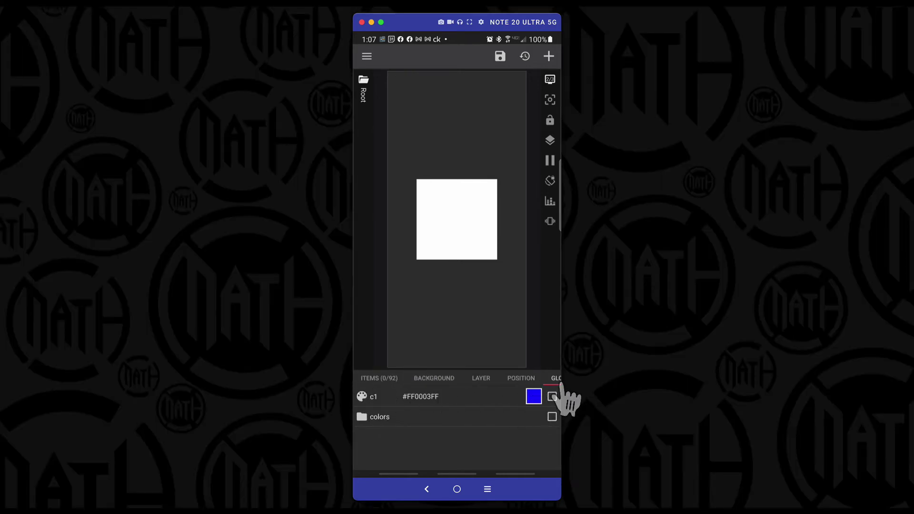
click(374, 379)
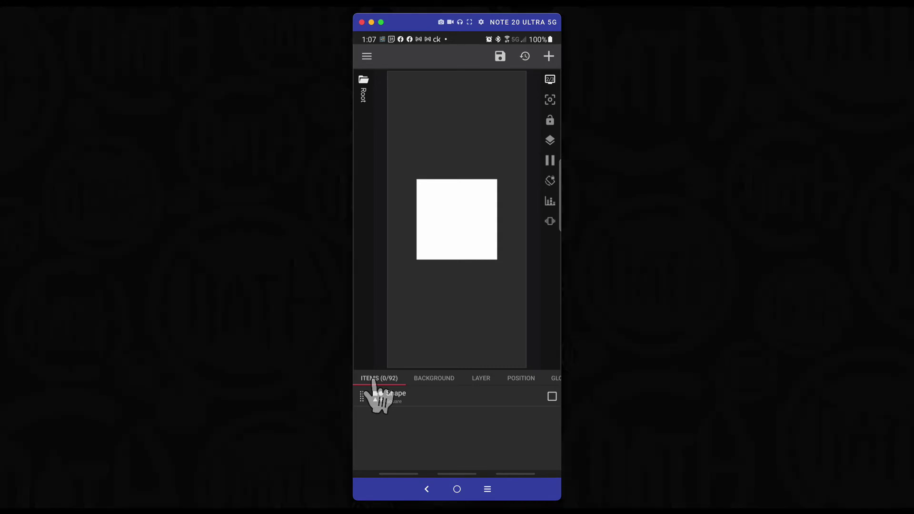
Step: Link the square Shape's paint colour to the global c1
click(403, 398)
click(407, 380)
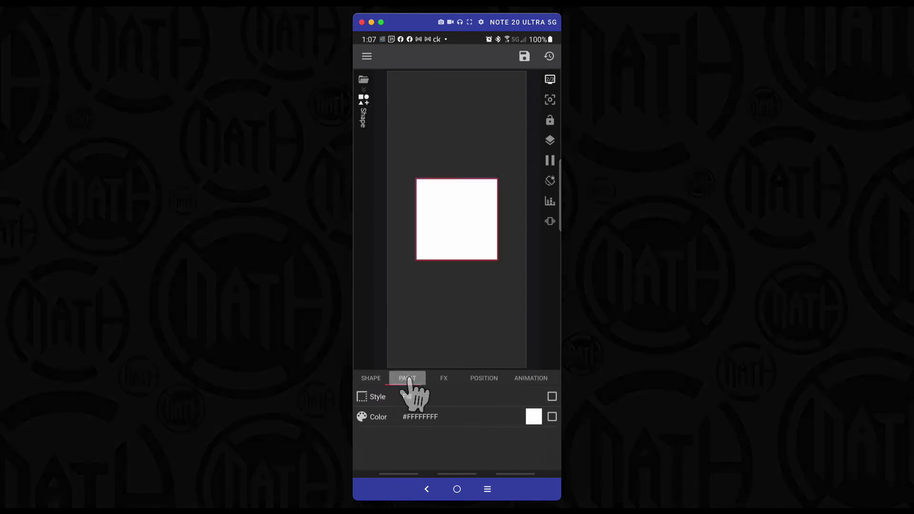
click(553, 417)
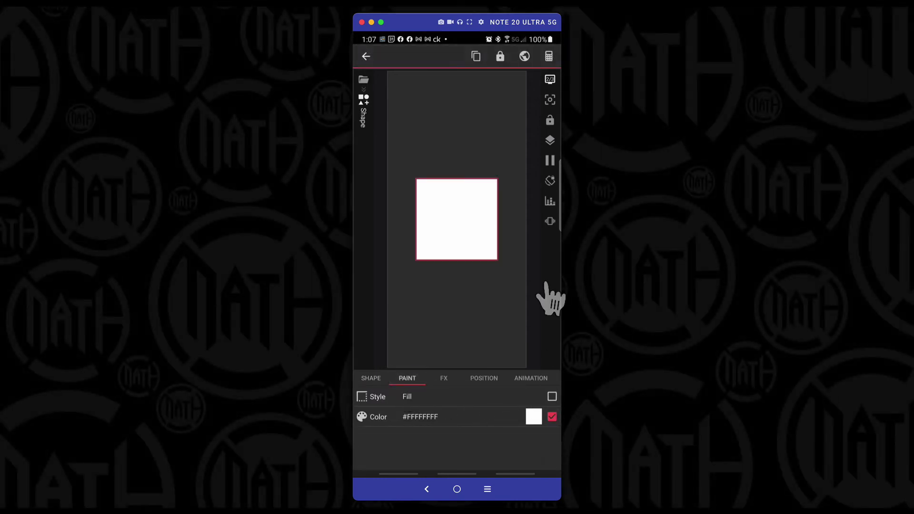
click(525, 56)
click(534, 417)
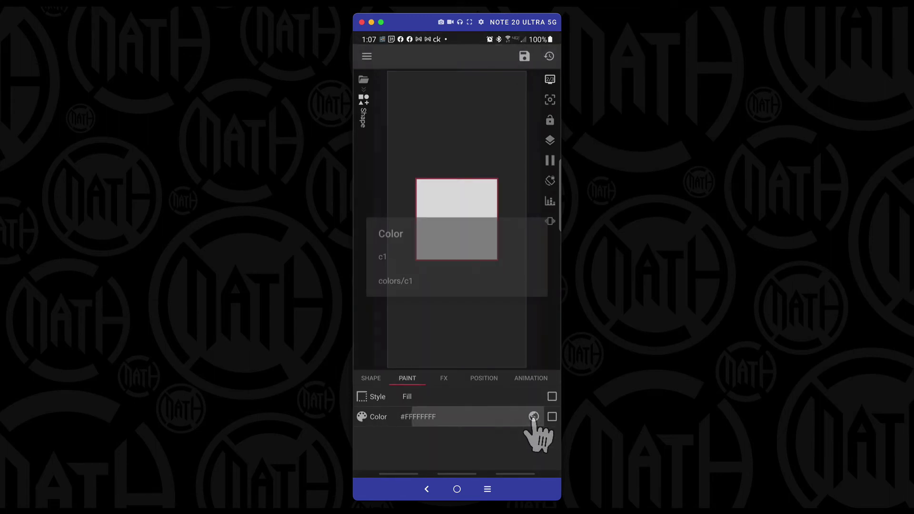
click(383, 257)
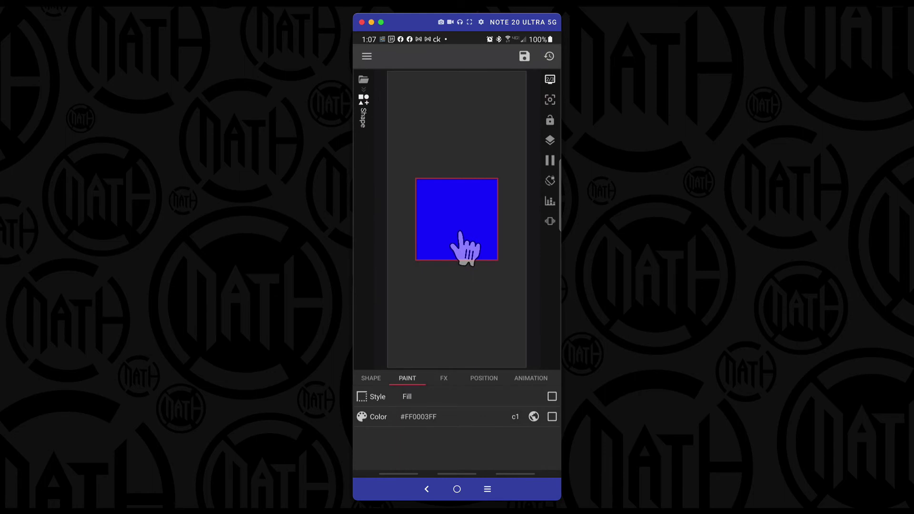
Step: Relink the colour to colors/c1, then unlink it so the square is white #FFFFFFFF
click(534, 417)
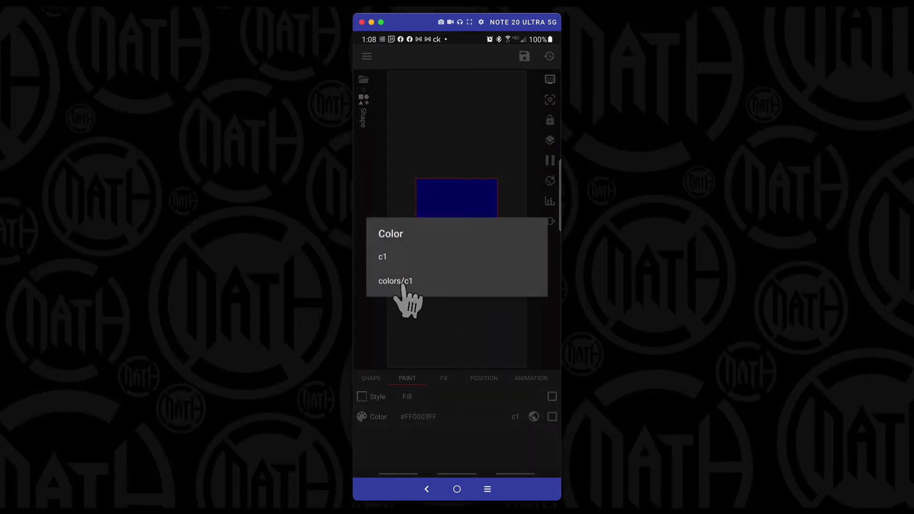
click(406, 283)
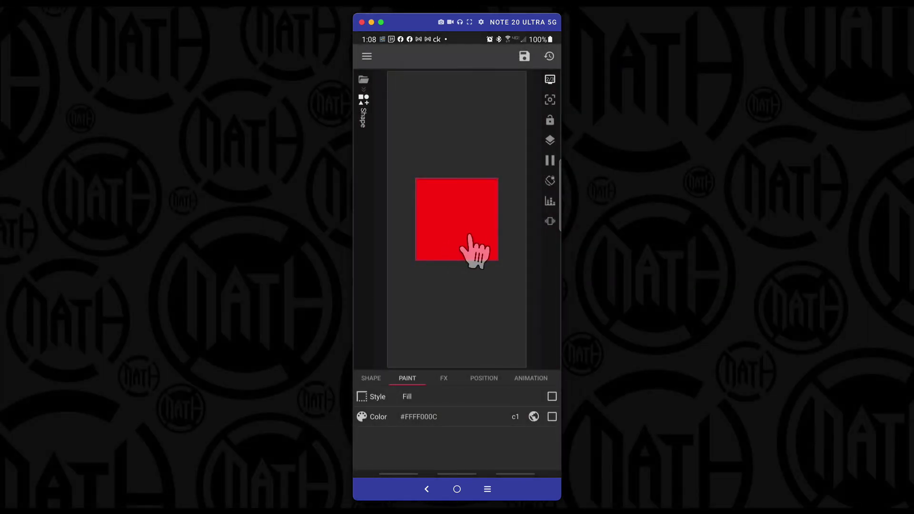
click(552, 417)
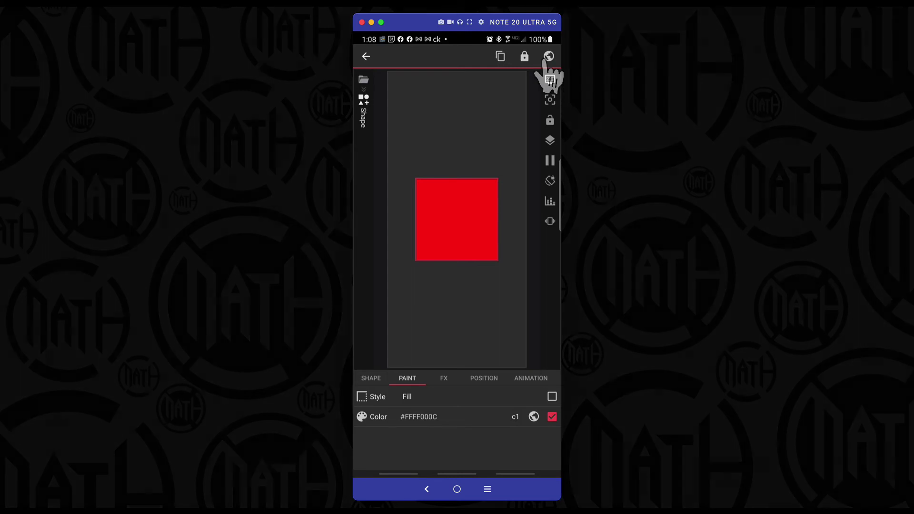
click(549, 56)
click(553, 417)
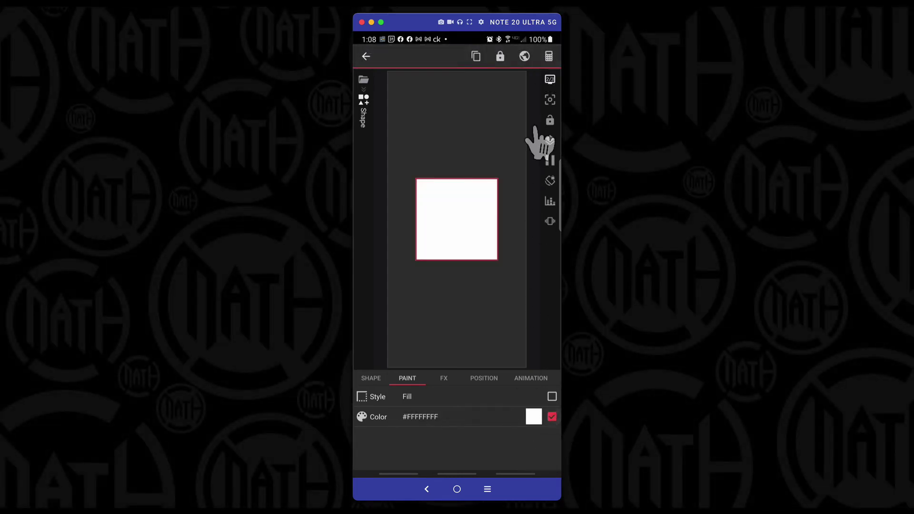
Step: Drive the square's colour with the formula $gv(c1)$, turning it blue
click(549, 56)
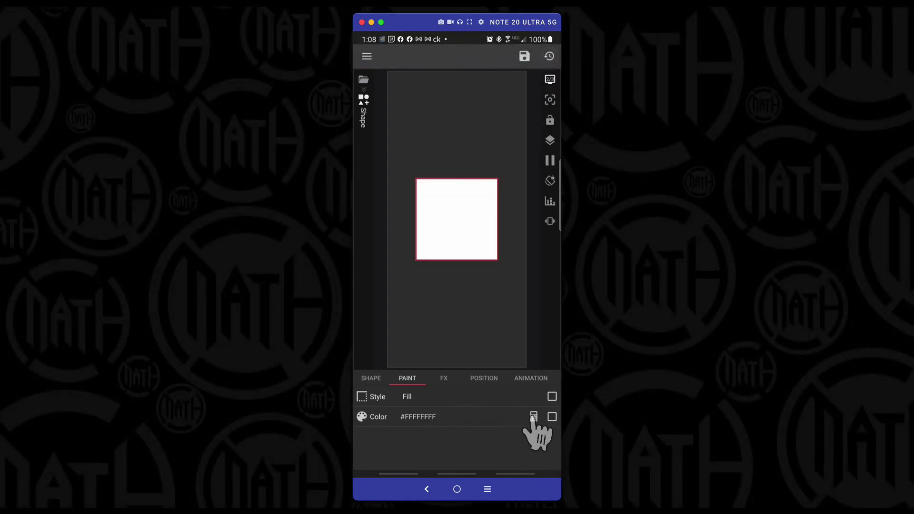
click(534, 417)
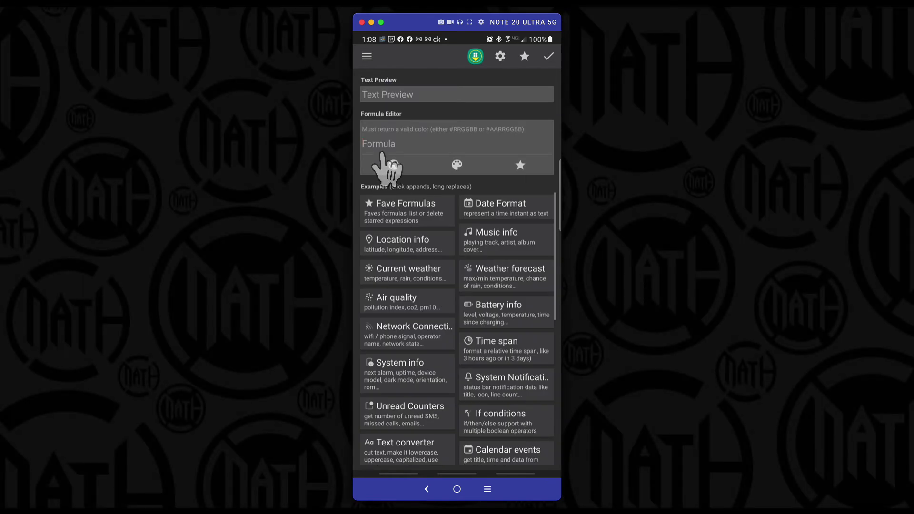
click(381, 148)
text(g)
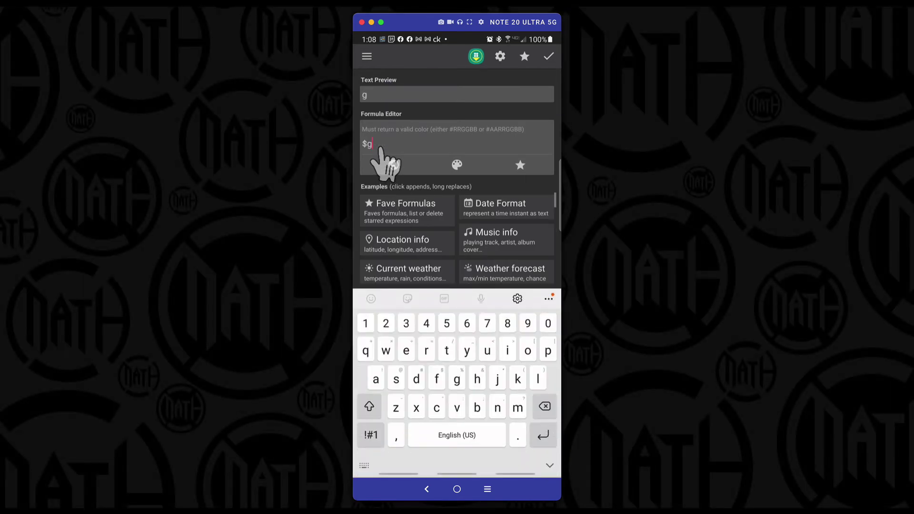
text(v()
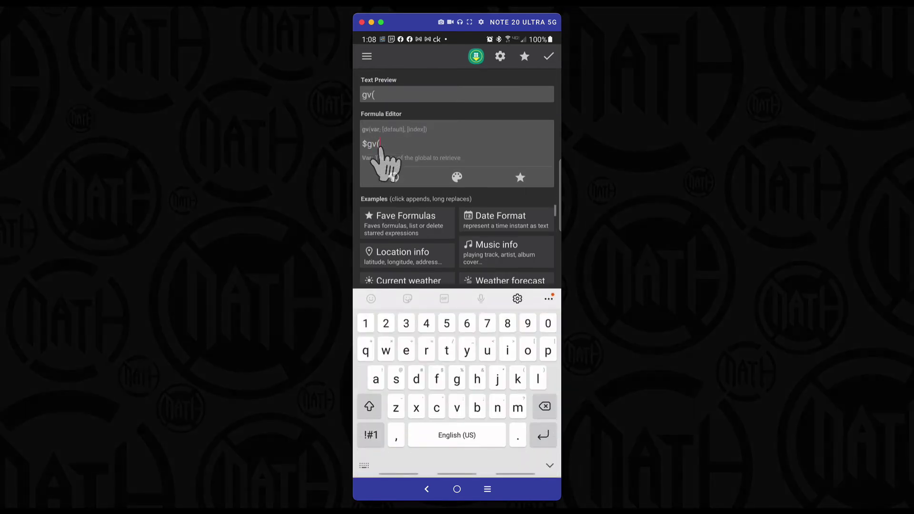
text(c1)$)
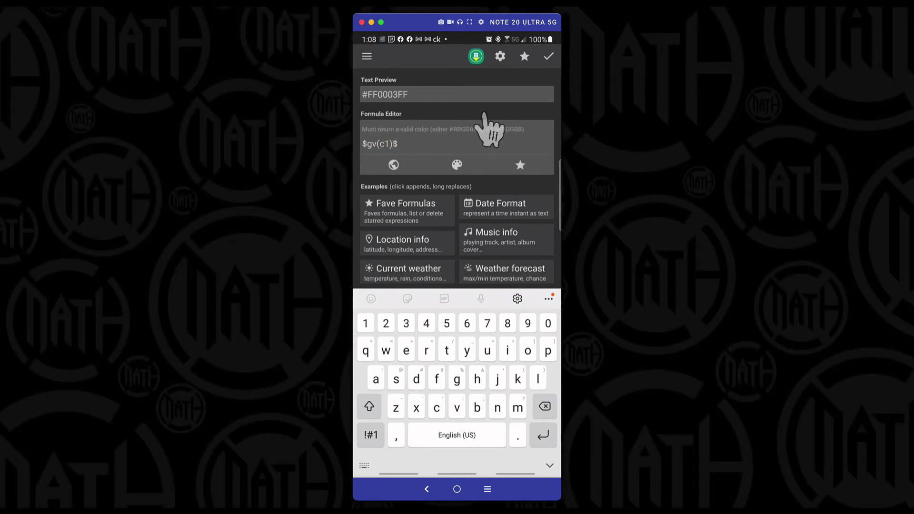
click(549, 57)
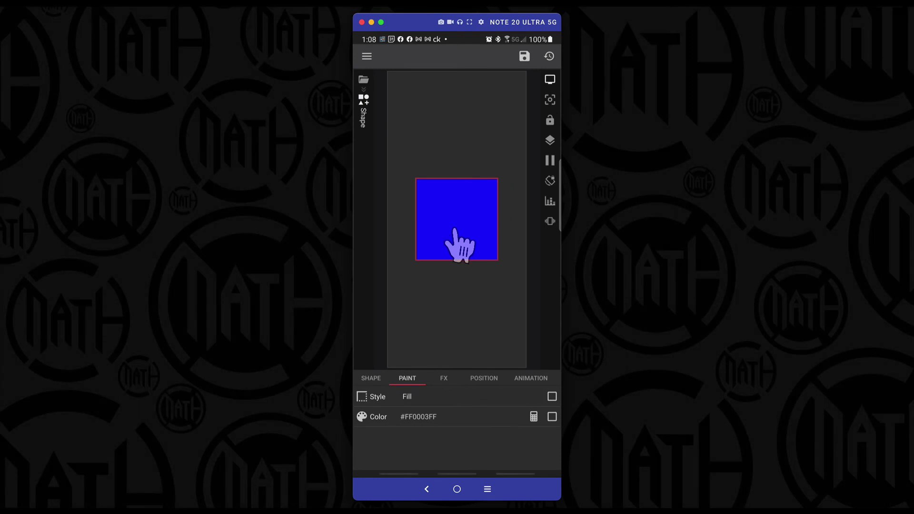
Step: Change the formula to $gv(colors/c1)$ so the square turns red, then return to the items list
click(534, 418)
click(380, 145)
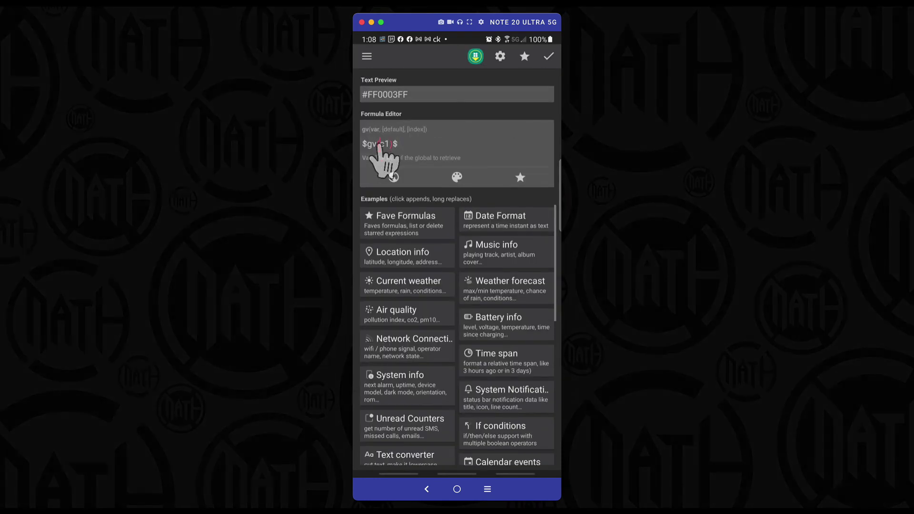
text(color)
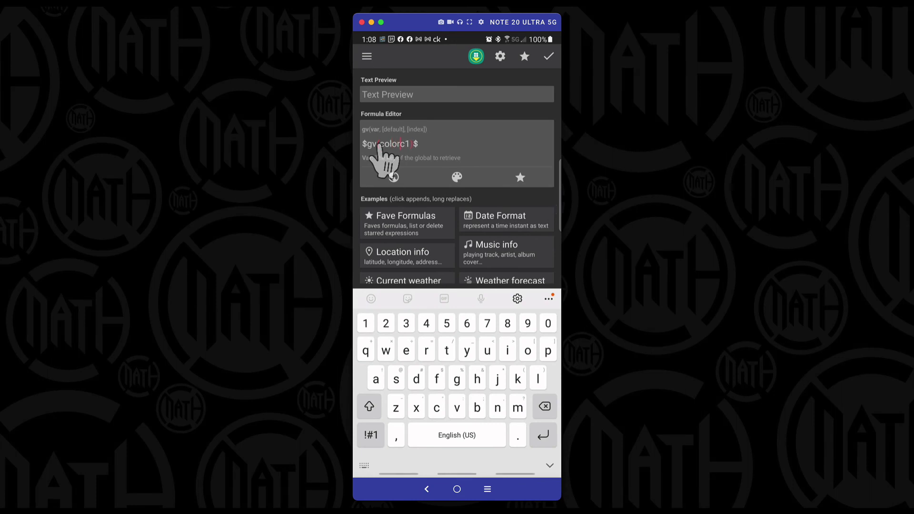
text(s/)
click(550, 57)
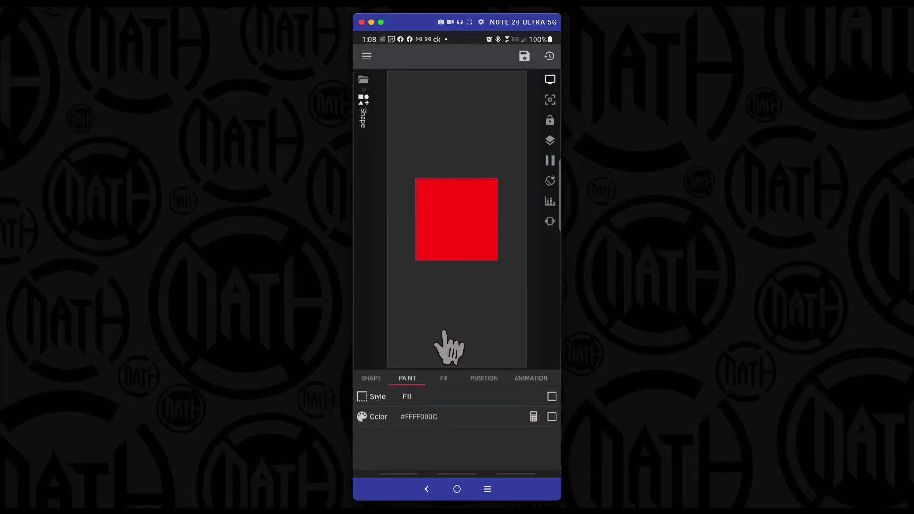
click(427, 490)
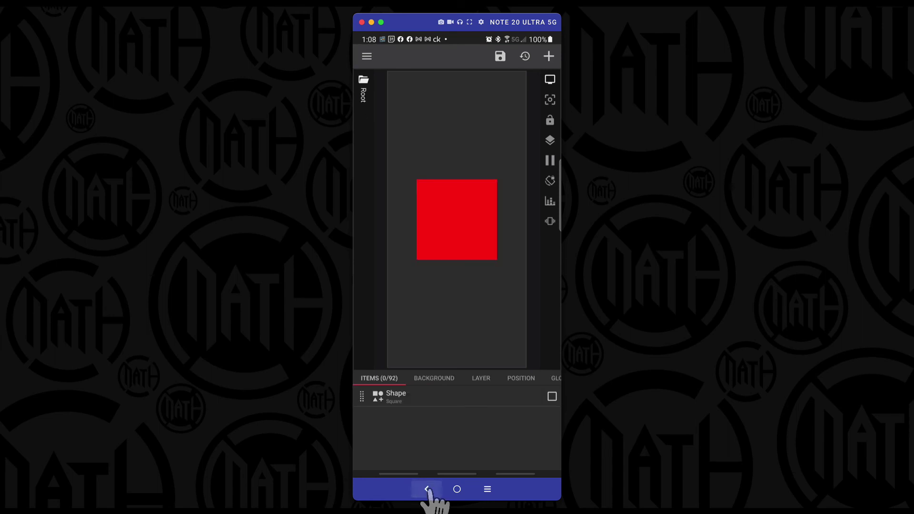
Step: Show the globals list with blue c1 and the colors folder
click(554, 379)
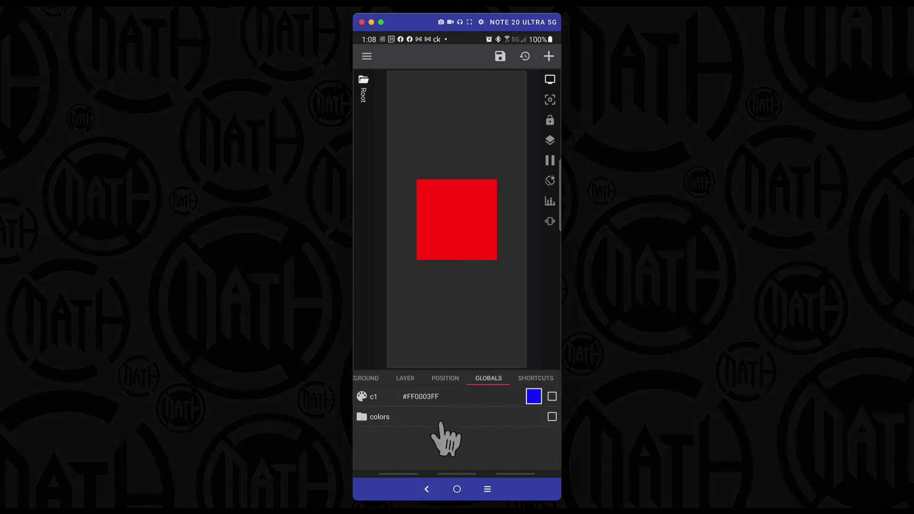